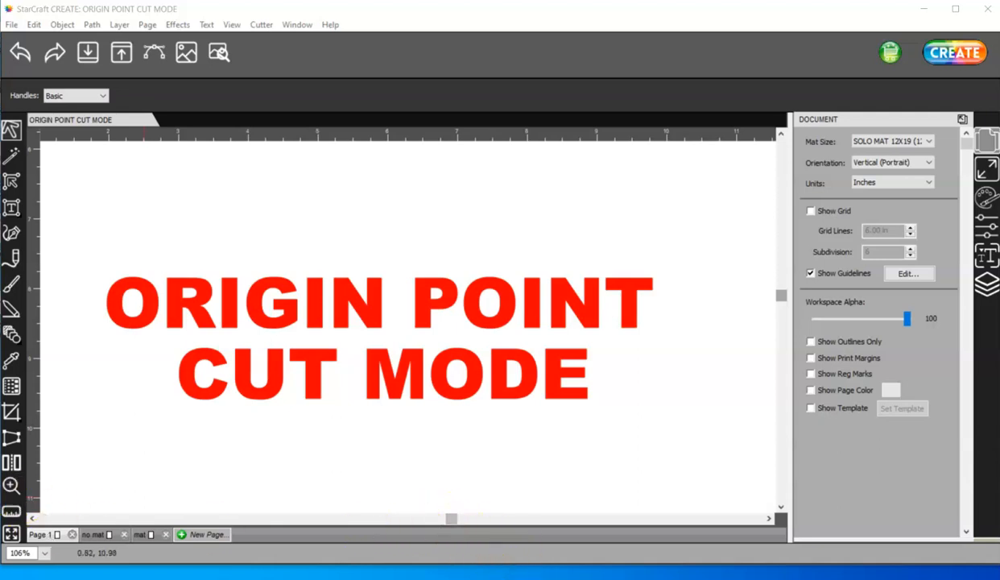
# - Open the "no mat" page and move the green star slightly up and to the right on it
pyautogui.click(33, 518)
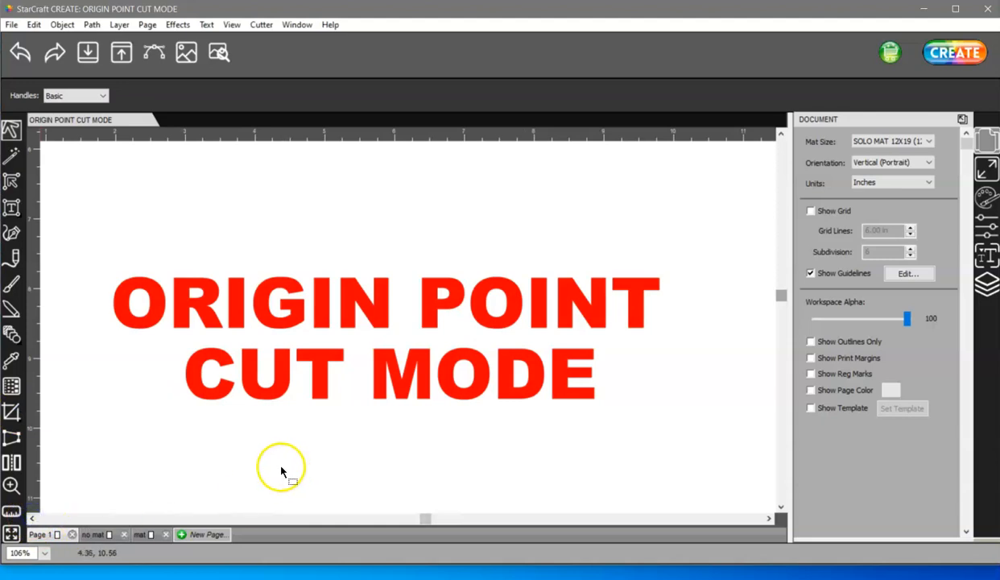
pyautogui.click(96, 535)
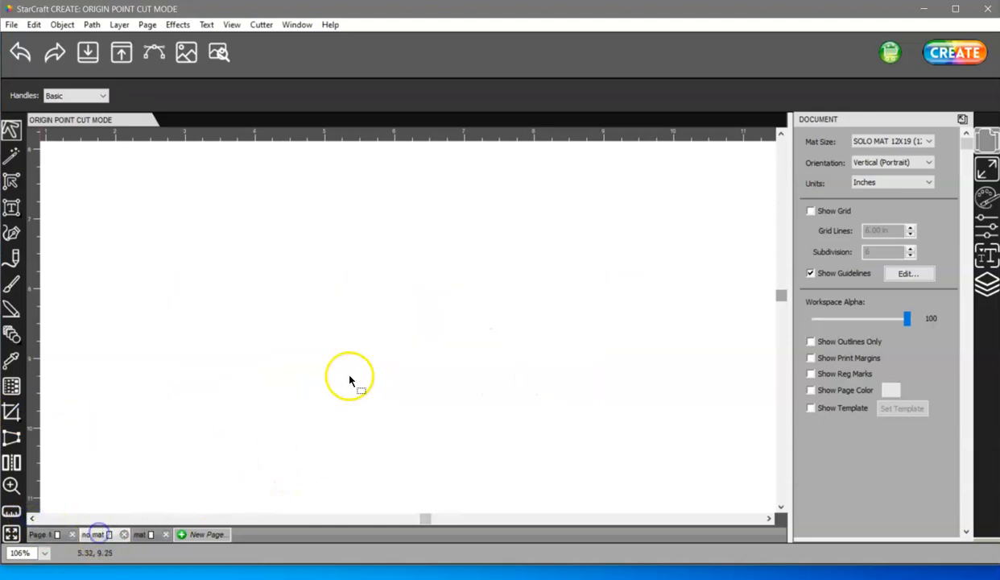
pyautogui.scroll(-5, 342, 377)
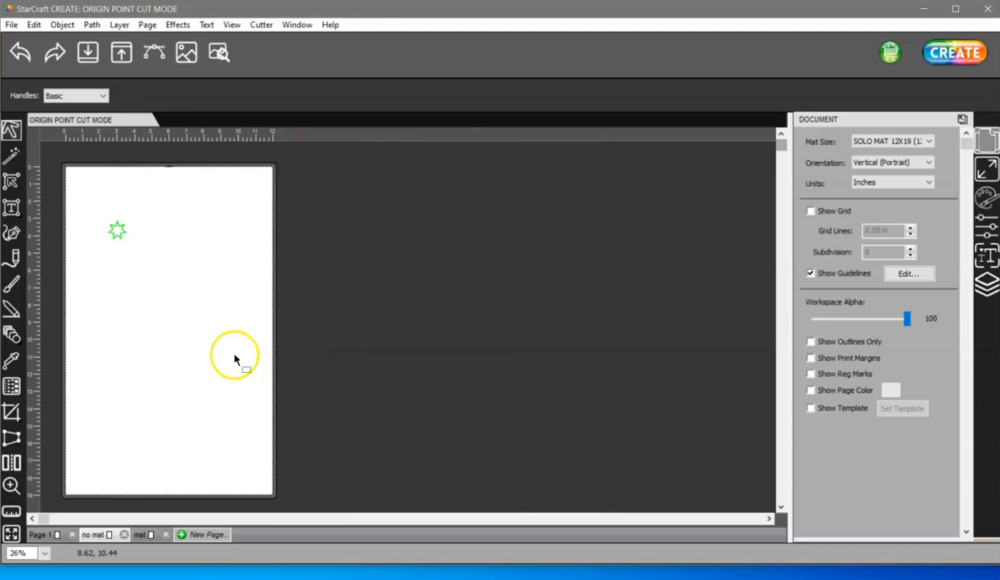
pyautogui.click(113, 228)
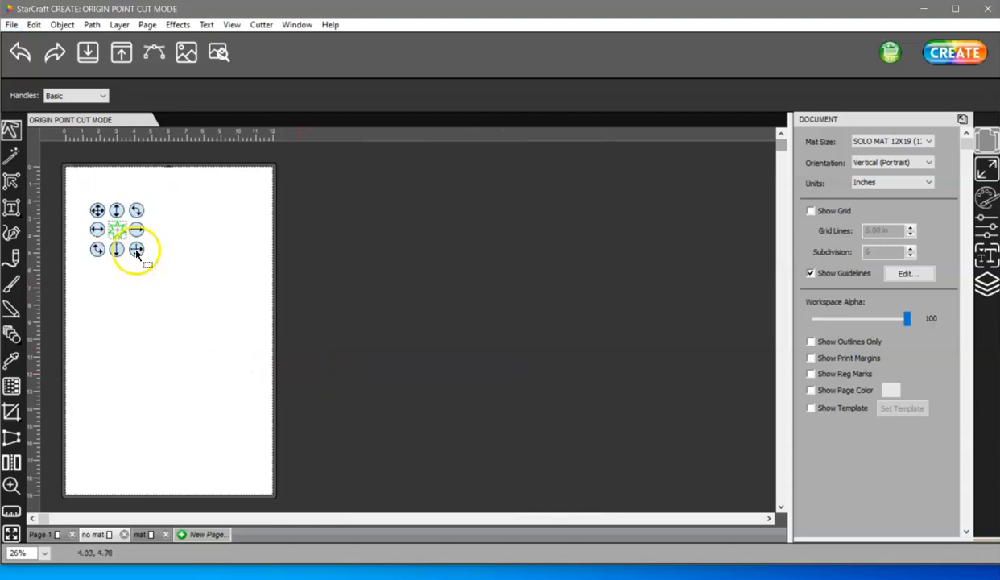
pyautogui.click(12, 485)
pyautogui.moveTo(158, 281); pyautogui.dragTo(61, 180)
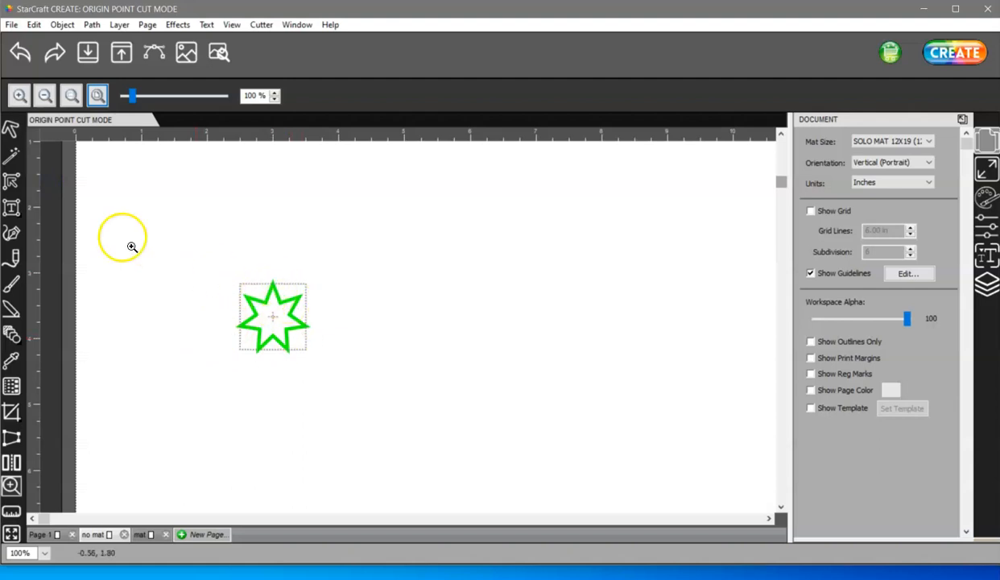
pyautogui.click(11, 129)
pyautogui.moveTo(300, 304); pyautogui.dragTo(320, 276)
pyautogui.click(110, 535)
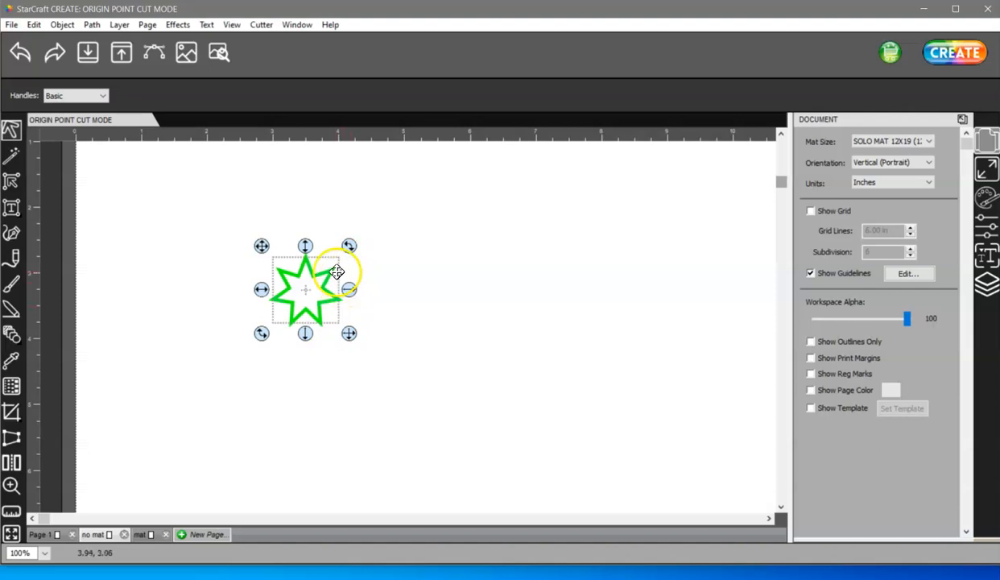
# - Draw a rectangle about 1.25 in wide and 1.33 in high around the green star
pyautogui.click(11, 333)
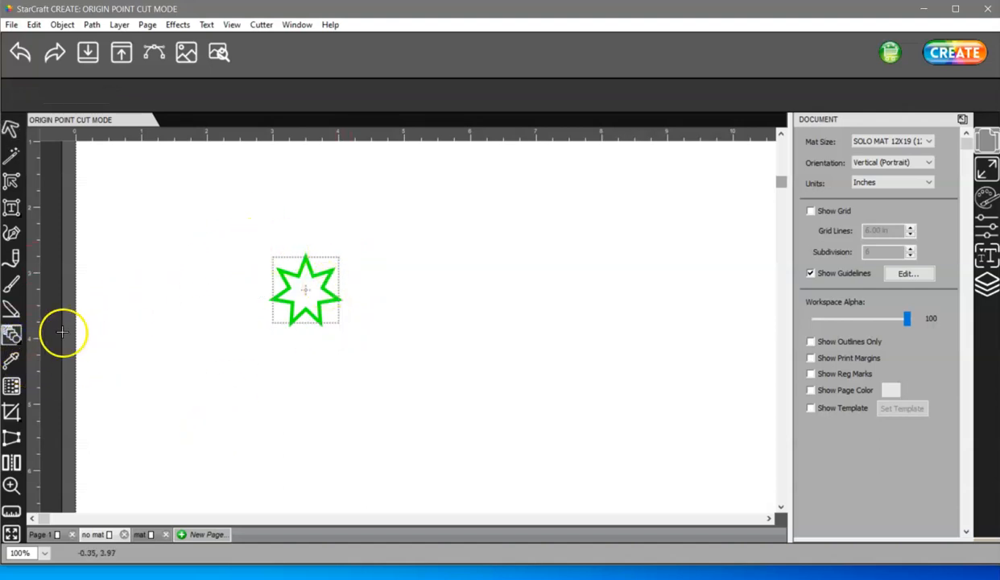
pyautogui.click(12, 335)
pyautogui.click(64, 334)
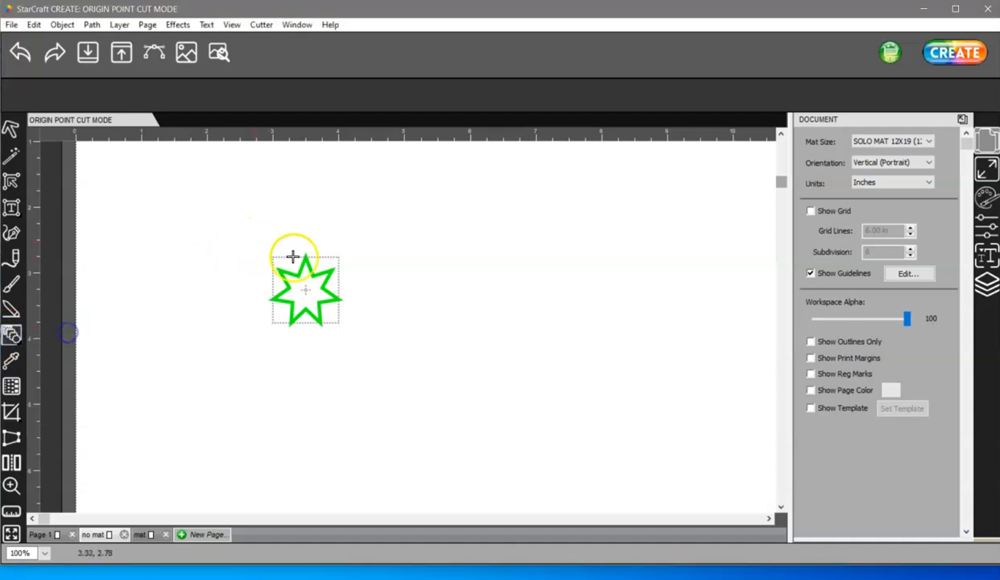
pyautogui.moveTo(265, 248)
pyautogui.mouseDown()
pyautogui.moveTo(340, 340)
pyautogui.moveTo(346, 335)
pyautogui.mouseUp()
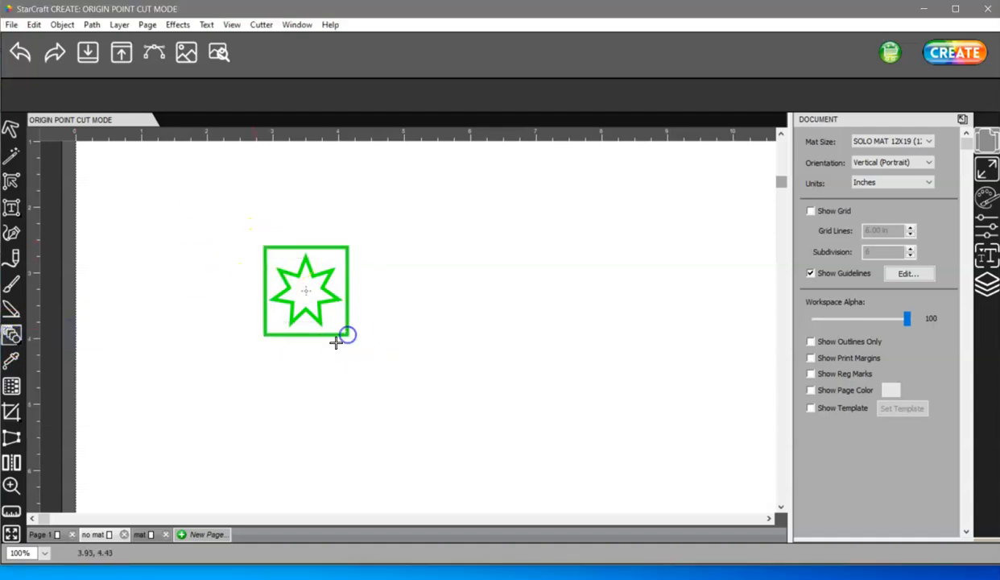
# - Give the rectangle a black color fill with no stroke, and move its layer below the star
pyautogui.click(987, 179)
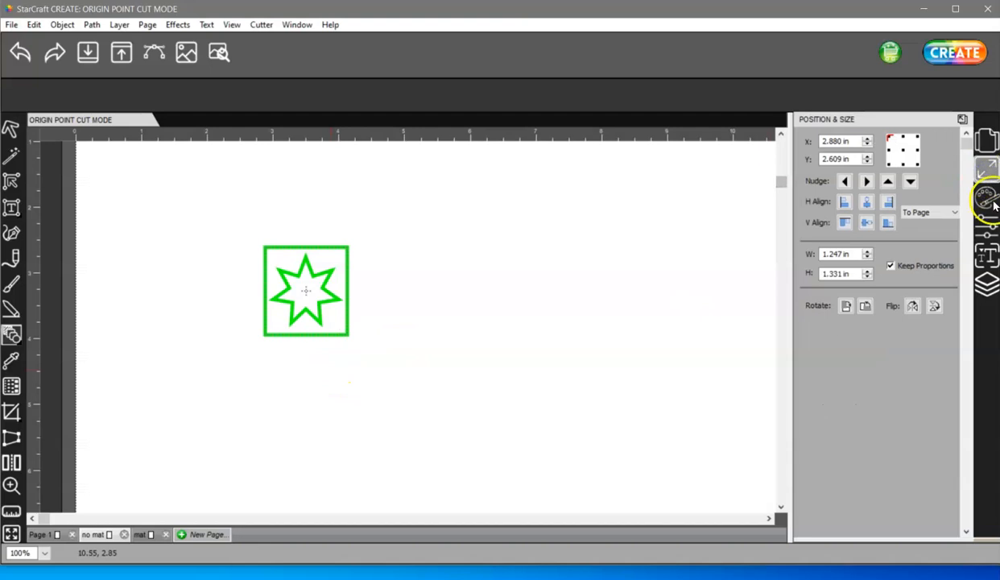
pyautogui.click(989, 200)
pyautogui.click(873, 144)
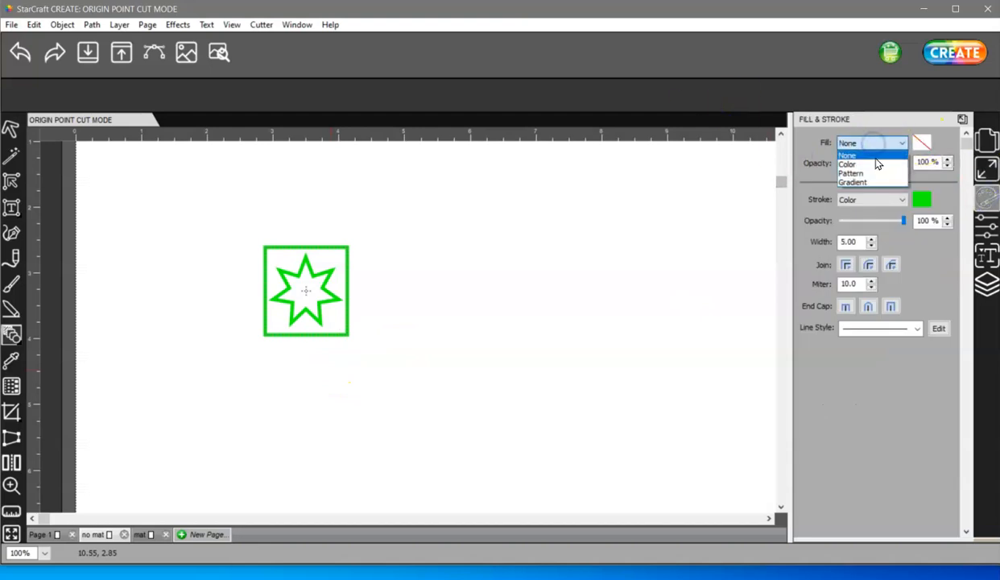
pyautogui.click(876, 163)
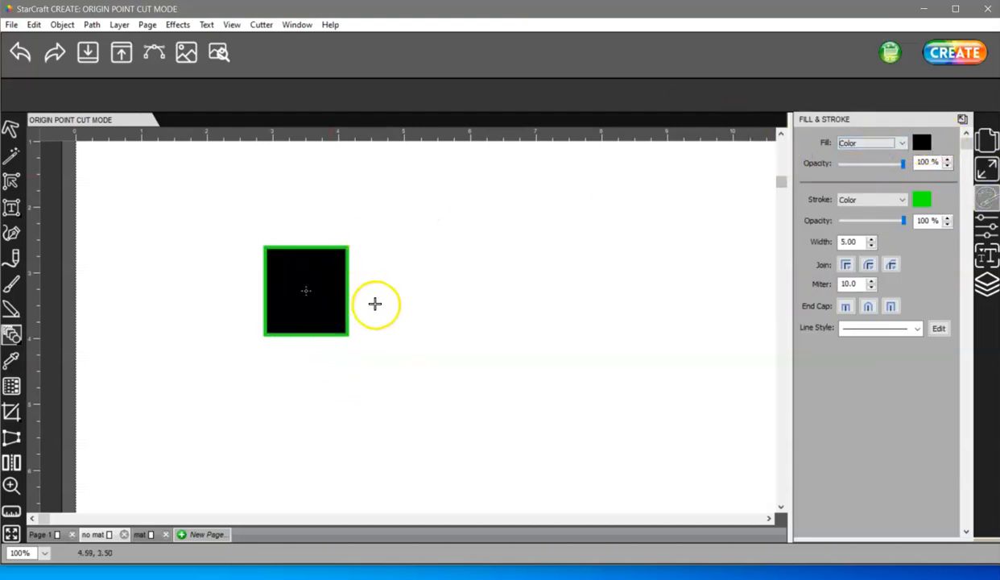
pyautogui.click(863, 198)
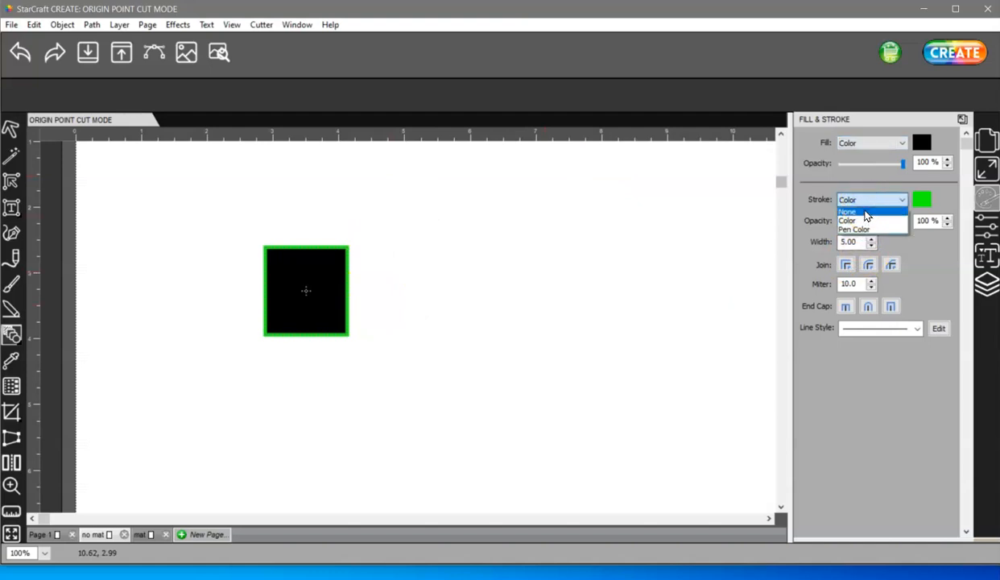
pyautogui.click(866, 213)
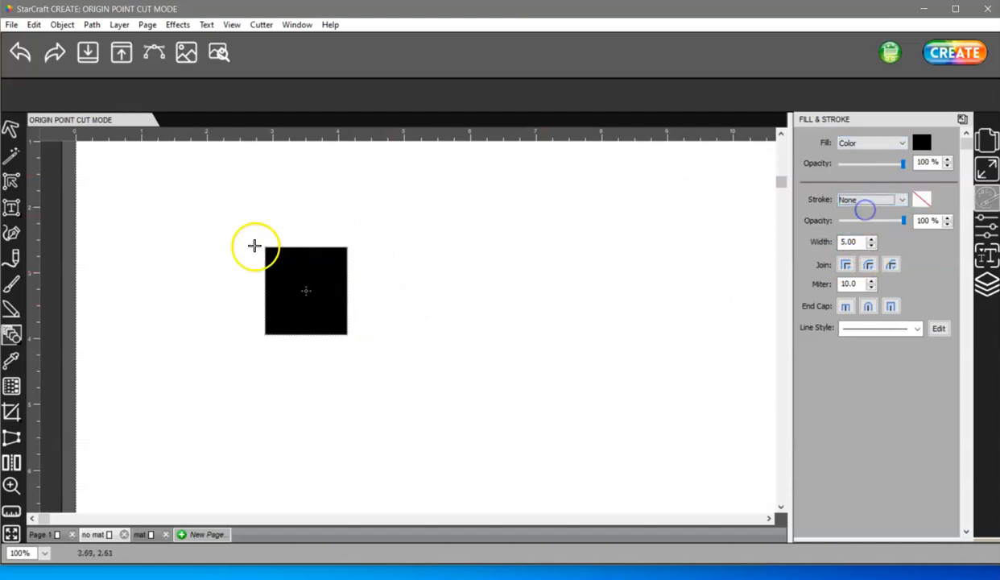
pyautogui.click(989, 289)
pyautogui.moveTo(866, 136); pyautogui.dragTo(870, 167)
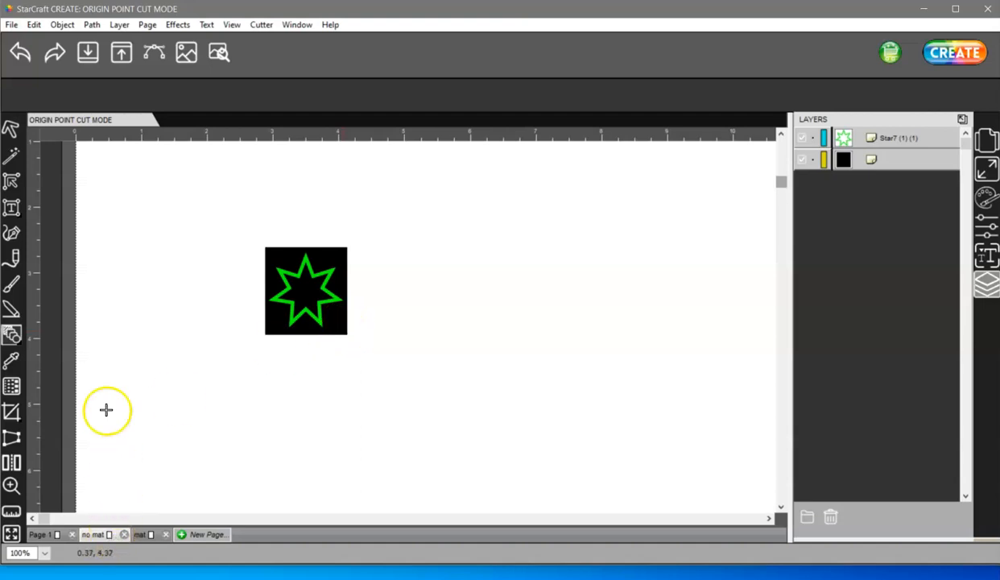
# - Set the cut mode to Origin Point in the cut settings, and close them without cutting
pyautogui.click(957, 52)
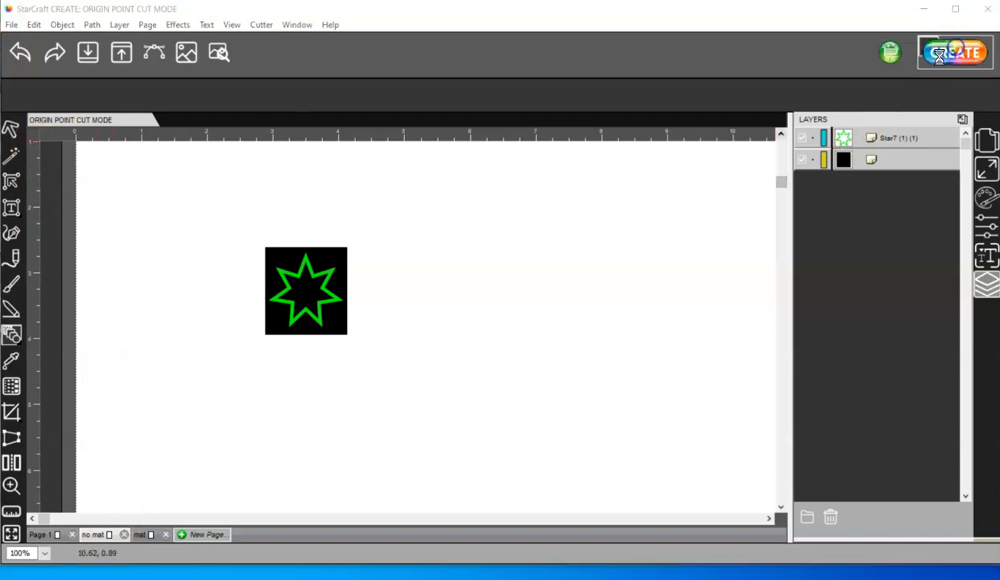
pyautogui.click(364, 206)
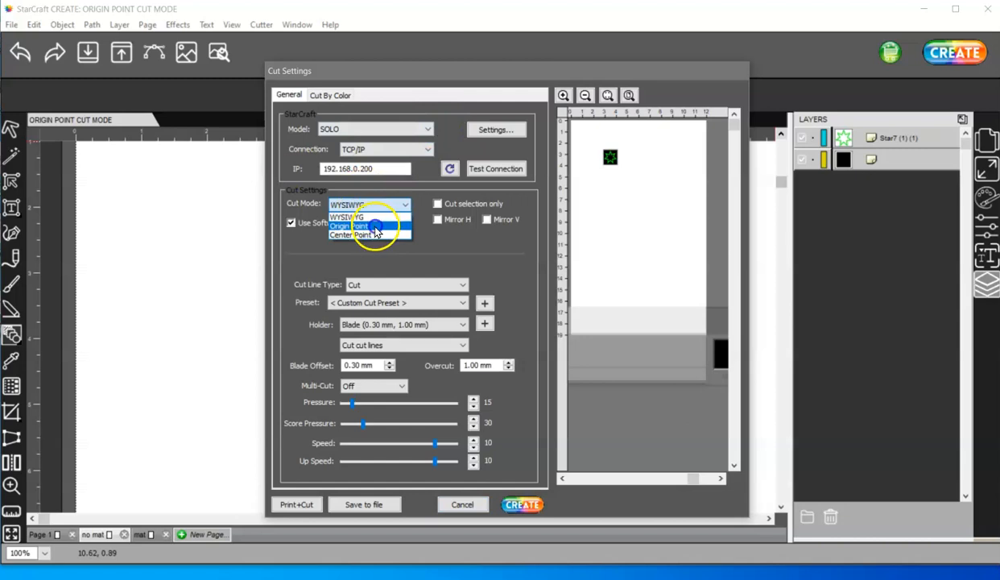
pyautogui.click(372, 227)
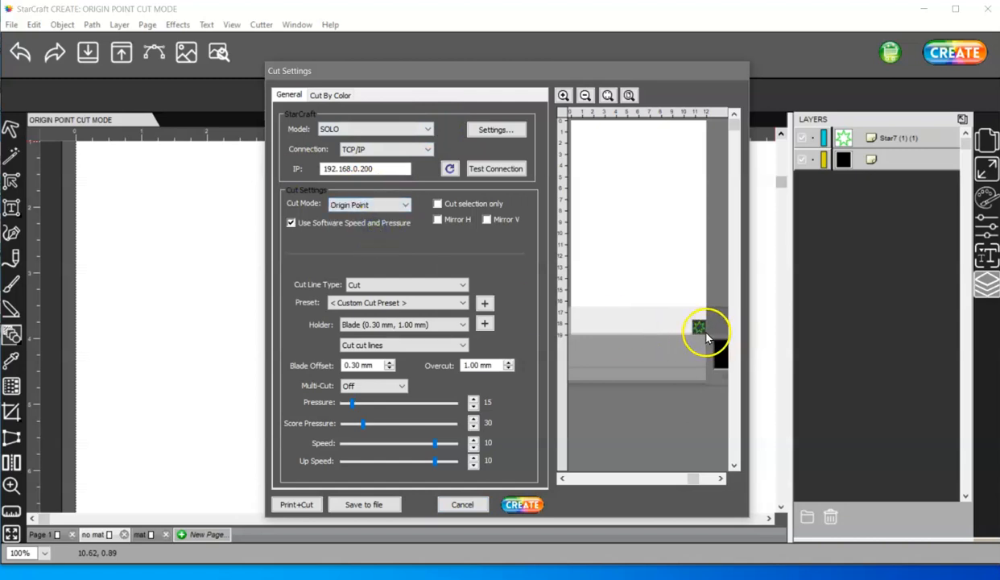
pyautogui.click(462, 506)
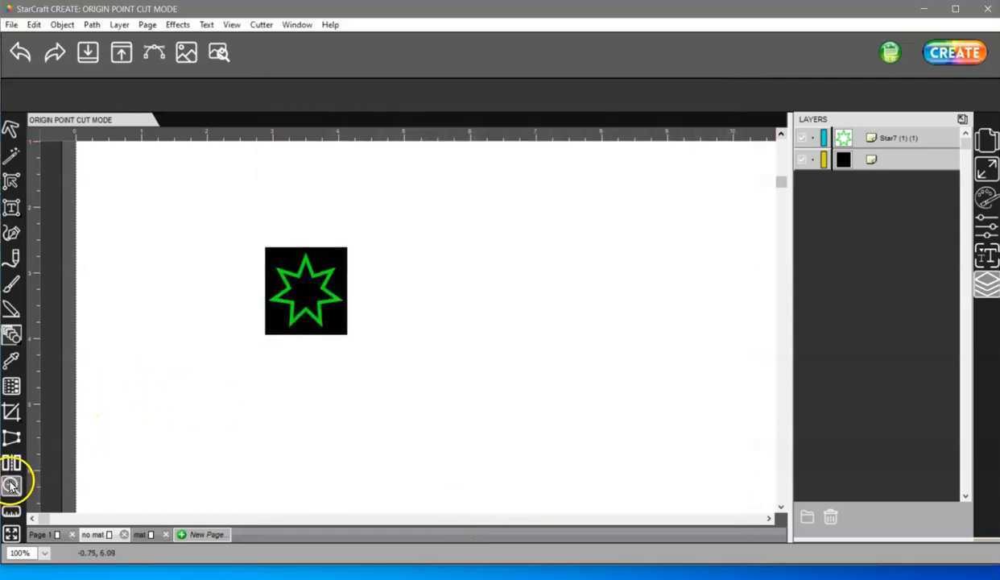
# - Select the star with its black rectangle and move them together down to about 10 inches below the page's top edge
pyautogui.click(11, 485)
pyautogui.click(97, 95)
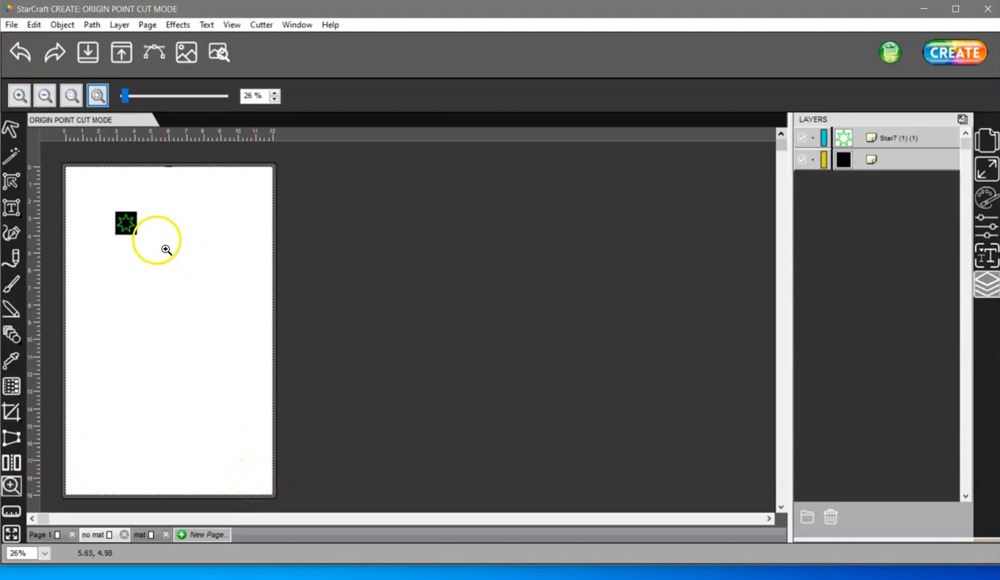
pyautogui.click(12, 127)
pyautogui.click(125, 229)
pyautogui.moveTo(124, 231); pyautogui.dragTo(132, 346)
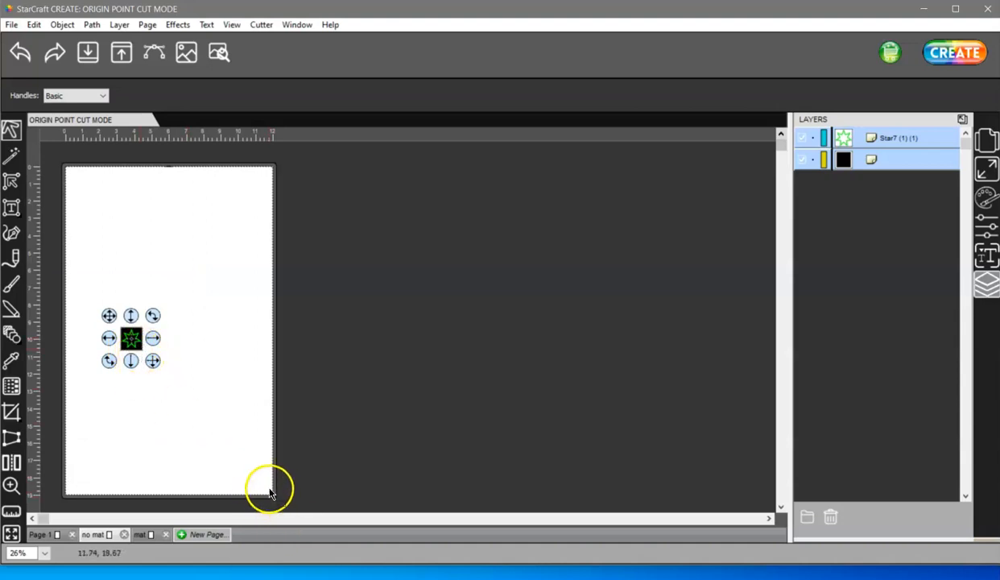
# - On the "mat" page, select the star and its black square and move them up and left to about 5 by 6.7 inches
pyautogui.click(149, 535)
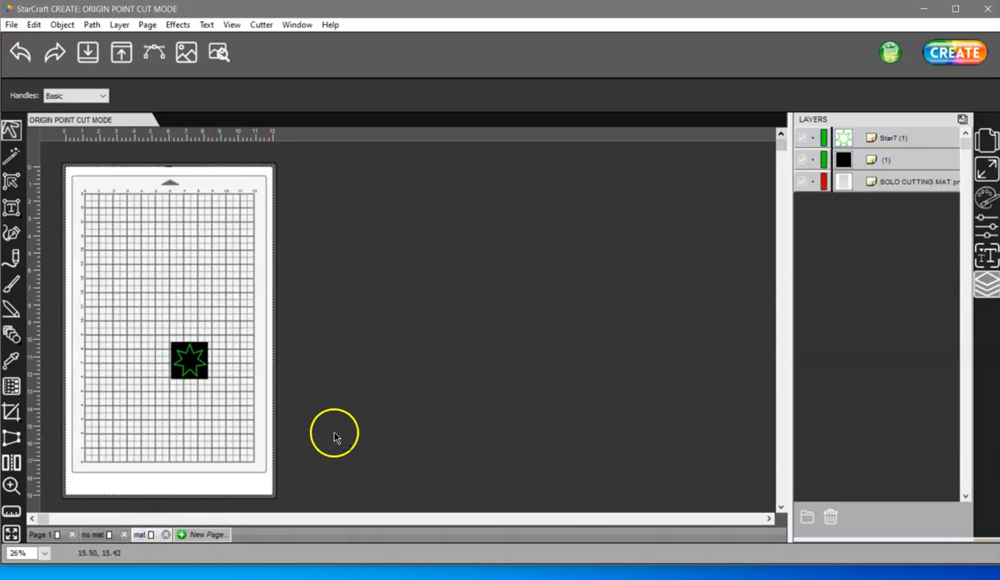
pyautogui.moveTo(241, 396); pyautogui.dragTo(133, 314)
pyautogui.moveTo(202, 354); pyautogui.dragTo(161, 296)
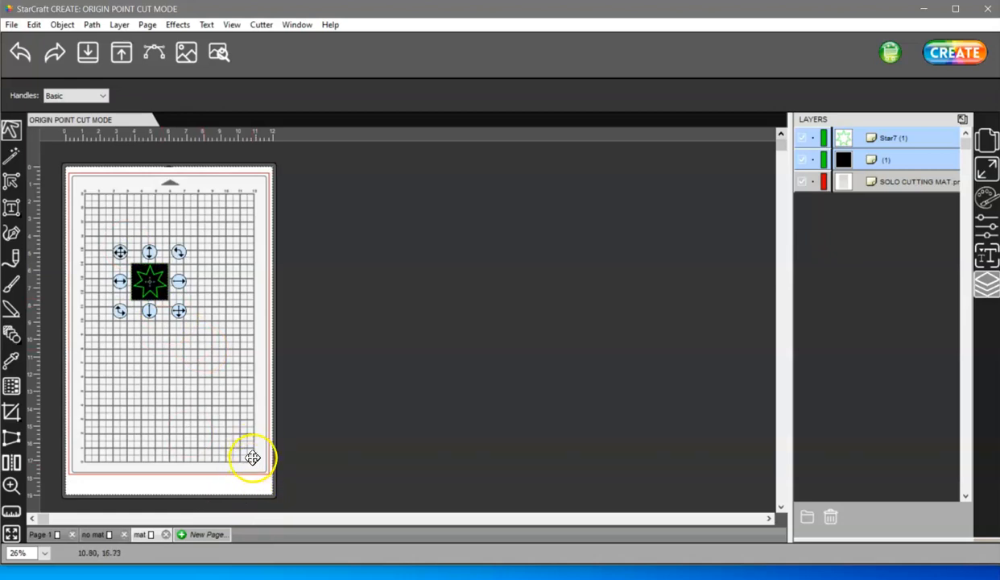
# - Examine the design's lower-right corner and its Origin Point placement in the cut preview, without starting a cut
pyautogui.click(952, 53)
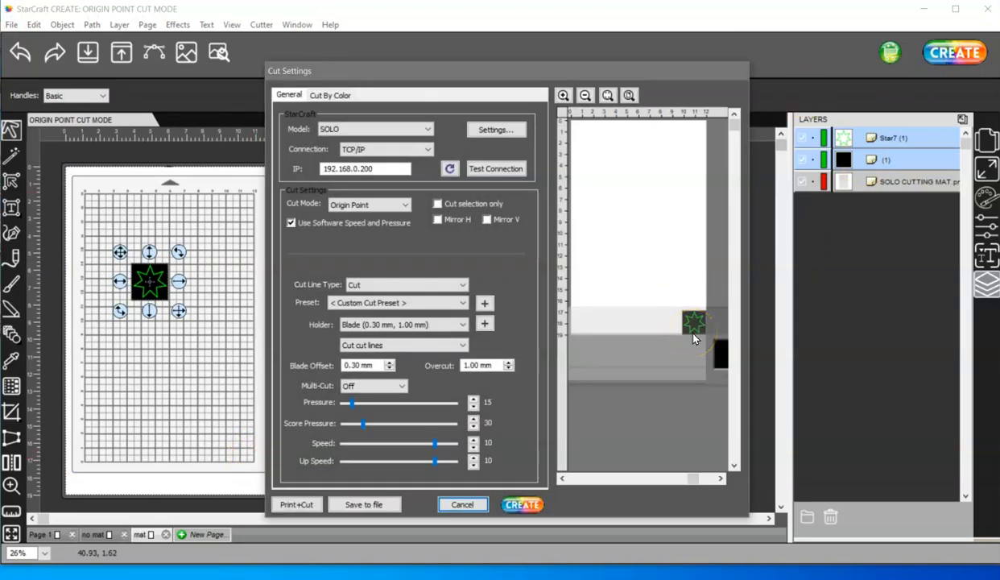
pyautogui.click(462, 504)
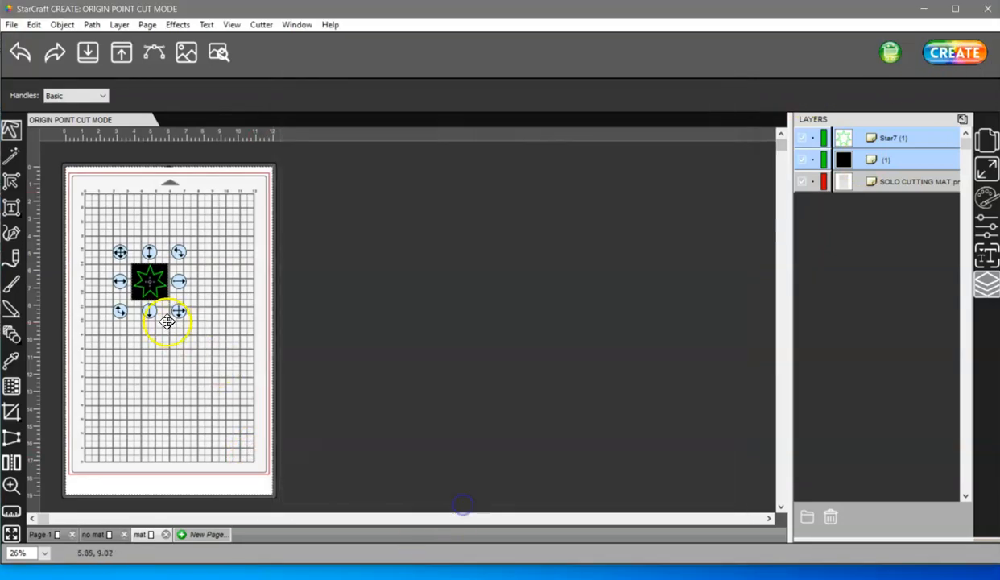
pyautogui.click(11, 485)
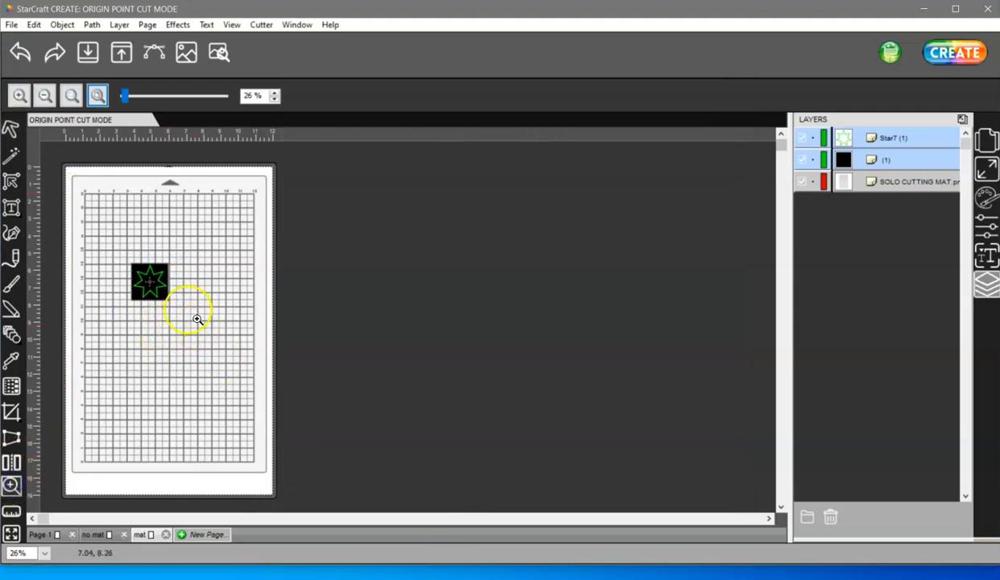
pyautogui.moveTo(191, 309); pyautogui.dragTo(128, 268)
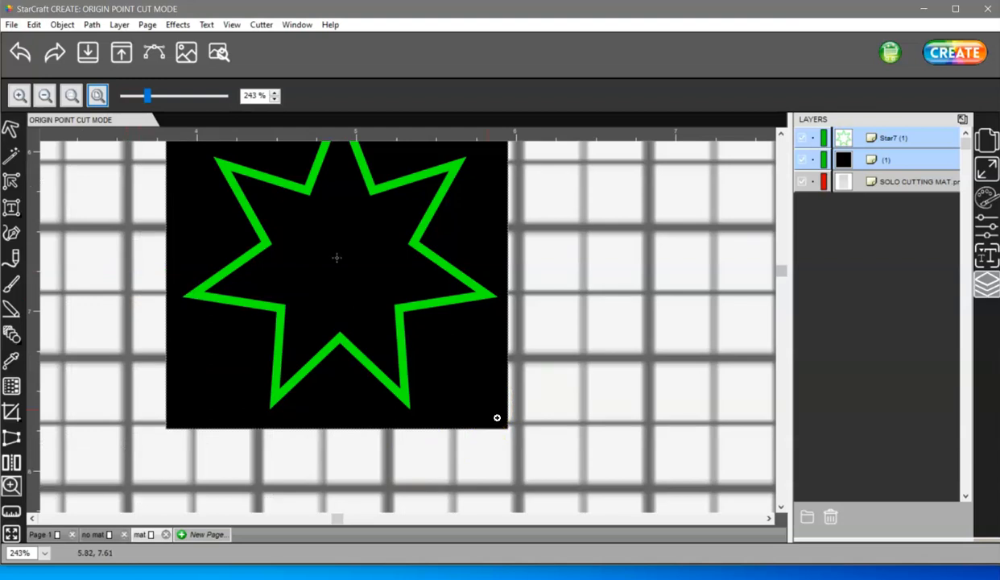
pyautogui.click(952, 55)
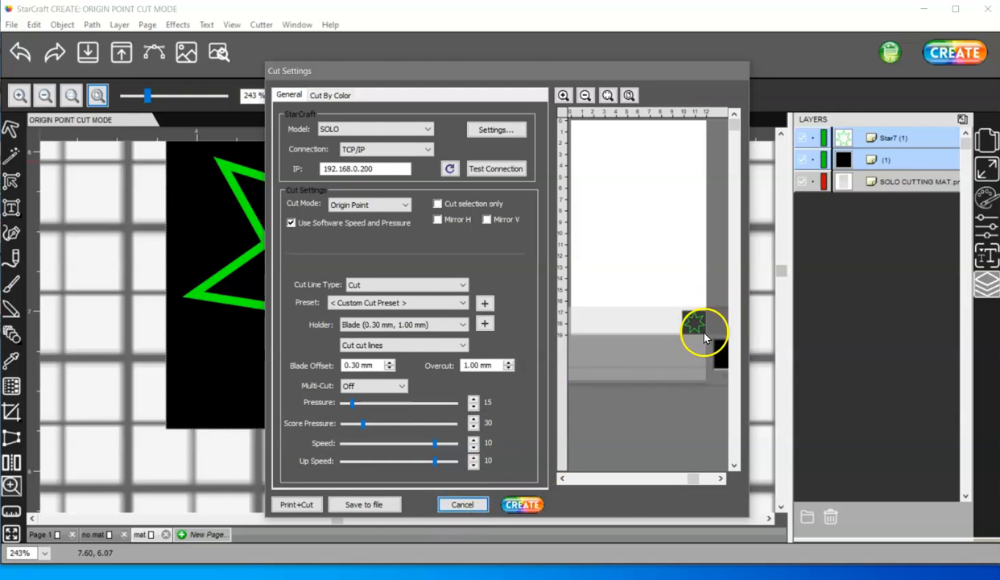
pyautogui.click(586, 95)
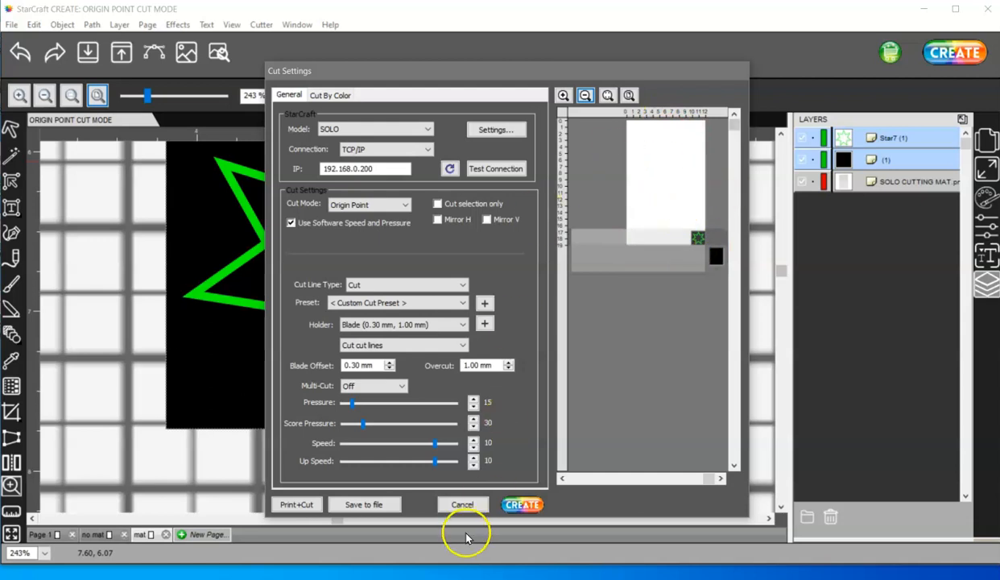
pyautogui.click(462, 504)
# - Change the mat size to 8.5" x 11" and check the design's Origin Point placement in the cut preview
pyautogui.click(990, 141)
pyautogui.click(918, 141)
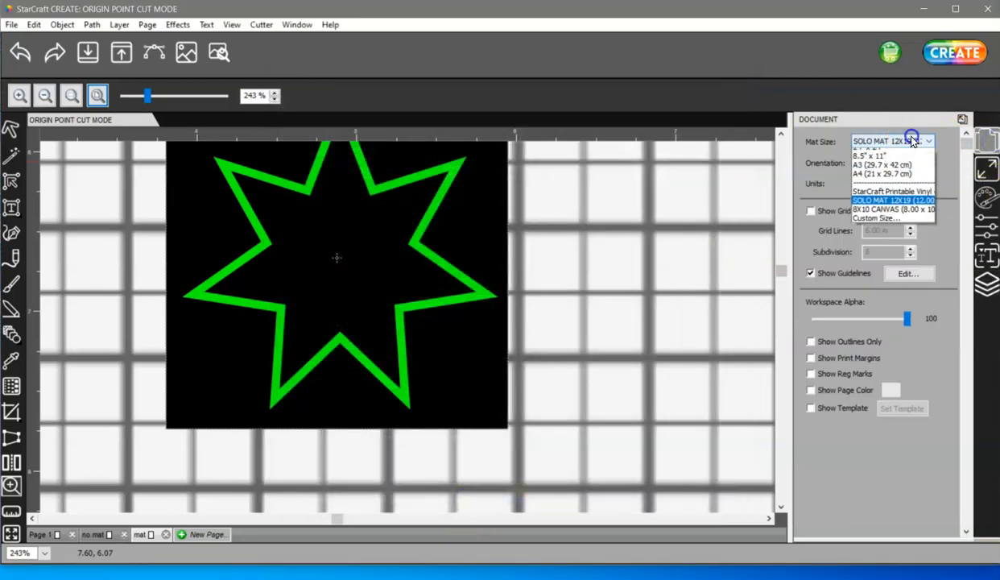
pyautogui.click(892, 180)
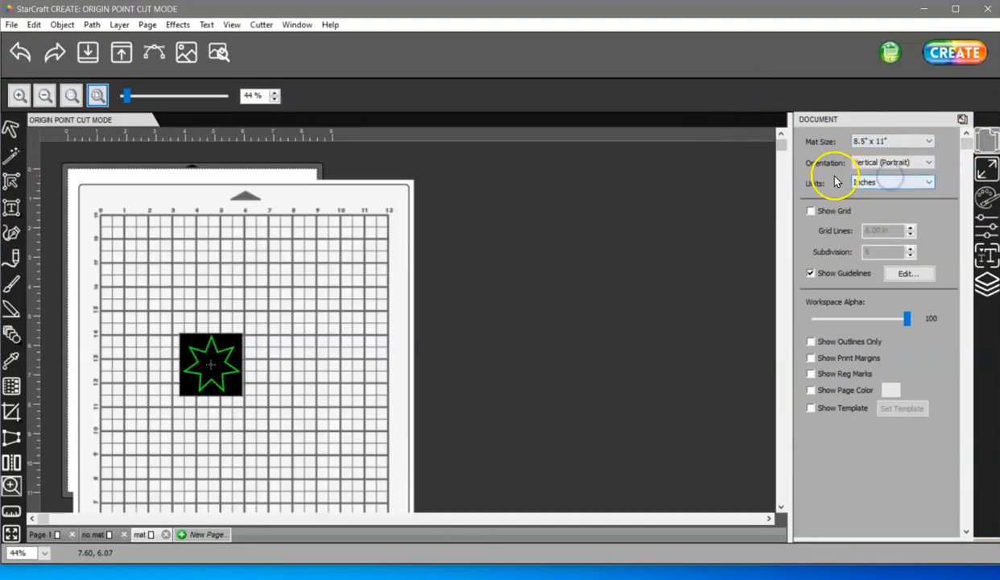
pyautogui.click(942, 53)
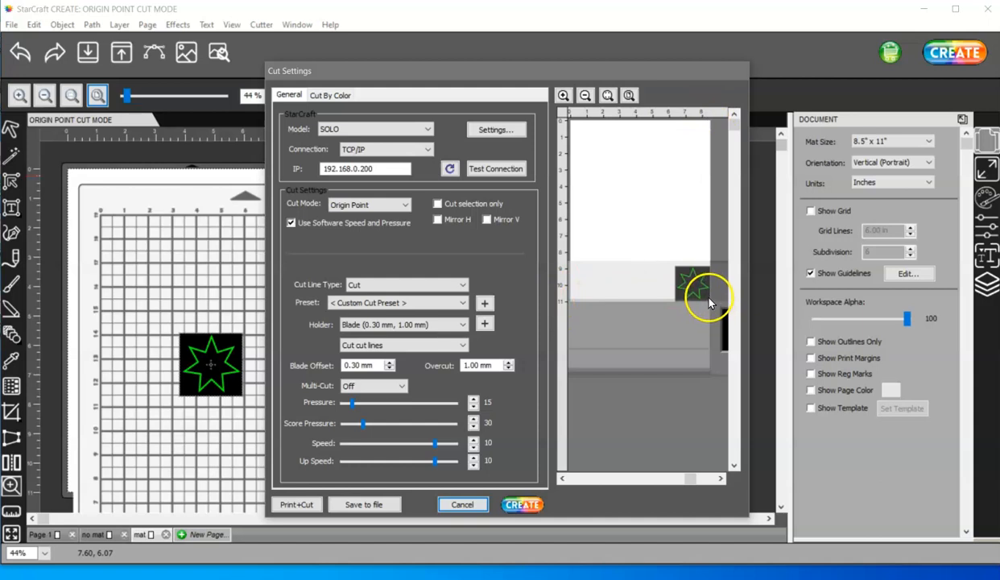
pyautogui.click(462, 504)
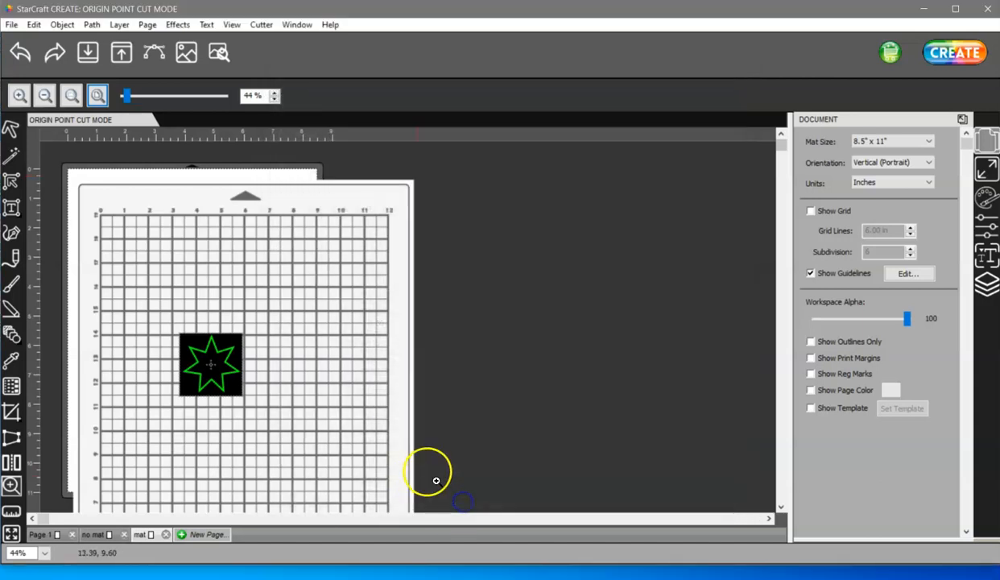
# - Set the document's mat size back to SOLO MAT 12X19
pyautogui.click(886, 142)
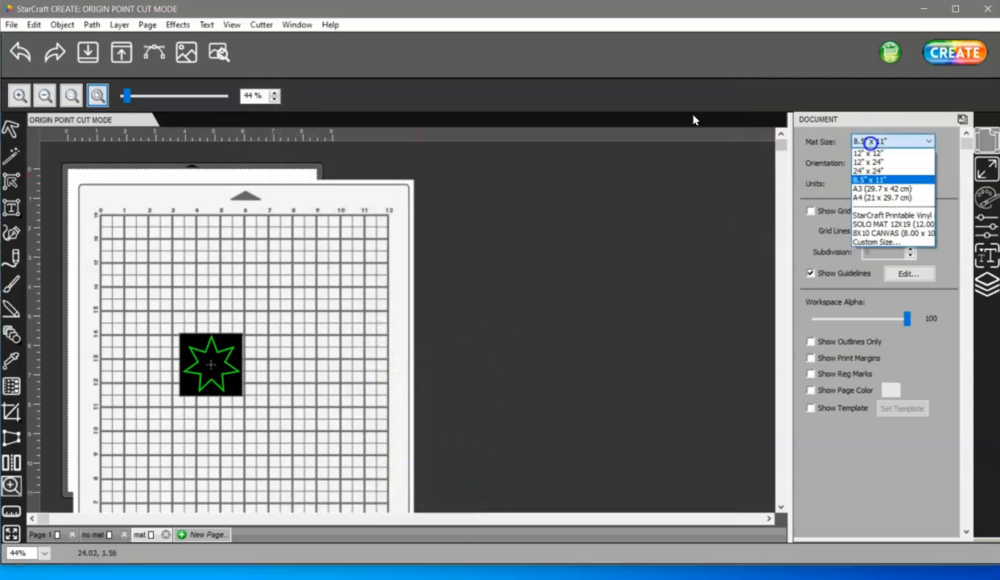
pyautogui.click(870, 224)
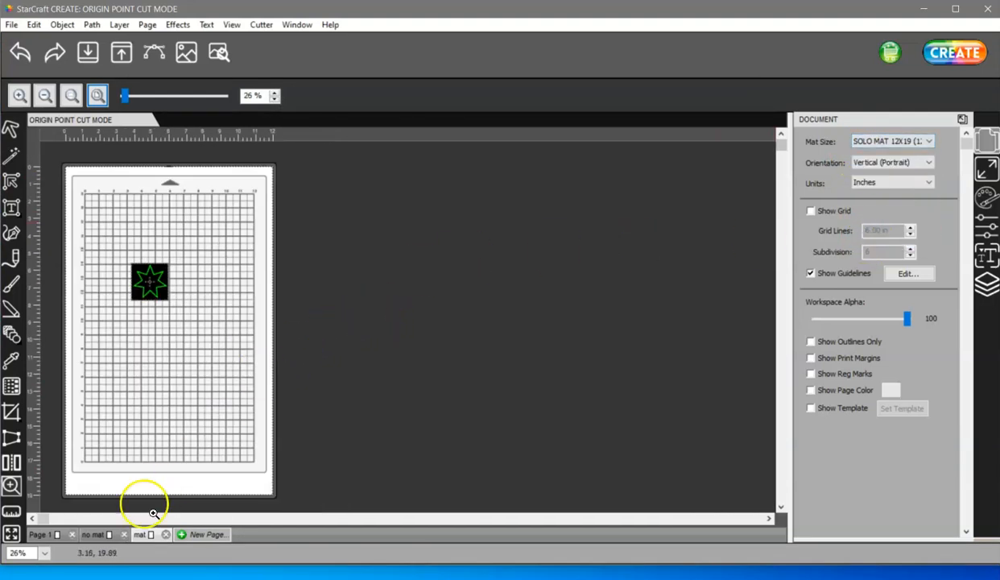
# - On the "no mat" page, separate the green star from its black square and delete the square
pyautogui.click(95, 534)
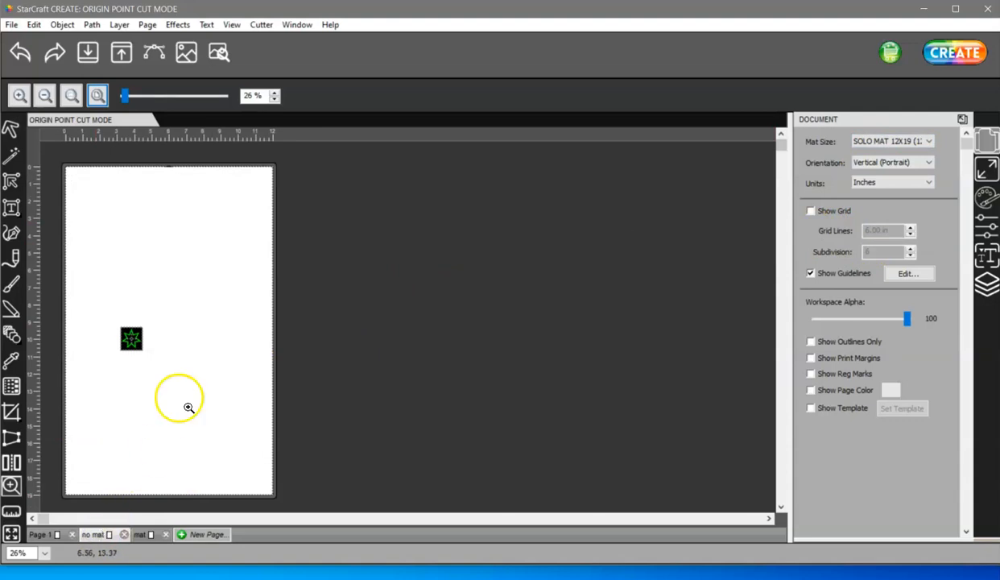
pyautogui.moveTo(184, 395); pyautogui.dragTo(105, 279)
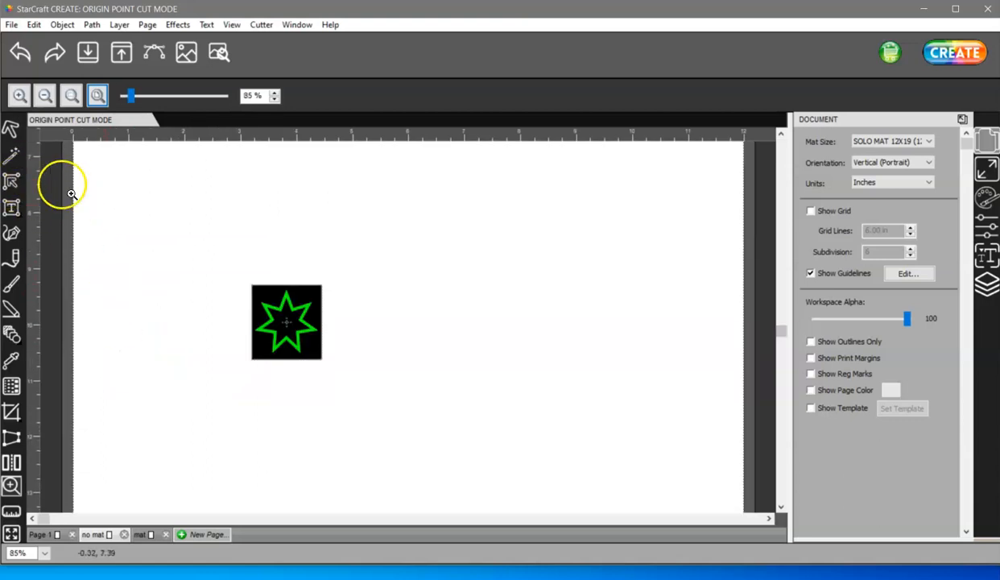
pyautogui.click(12, 129)
pyautogui.moveTo(314, 294); pyautogui.dragTo(616, 288)
pyautogui.rightClick(386, 270)
pyautogui.click(402, 437)
pyautogui.press('Delete')
# - Move the star up and left to about 1.5 by 7.9 inches on the page
pyautogui.click(368, 274)
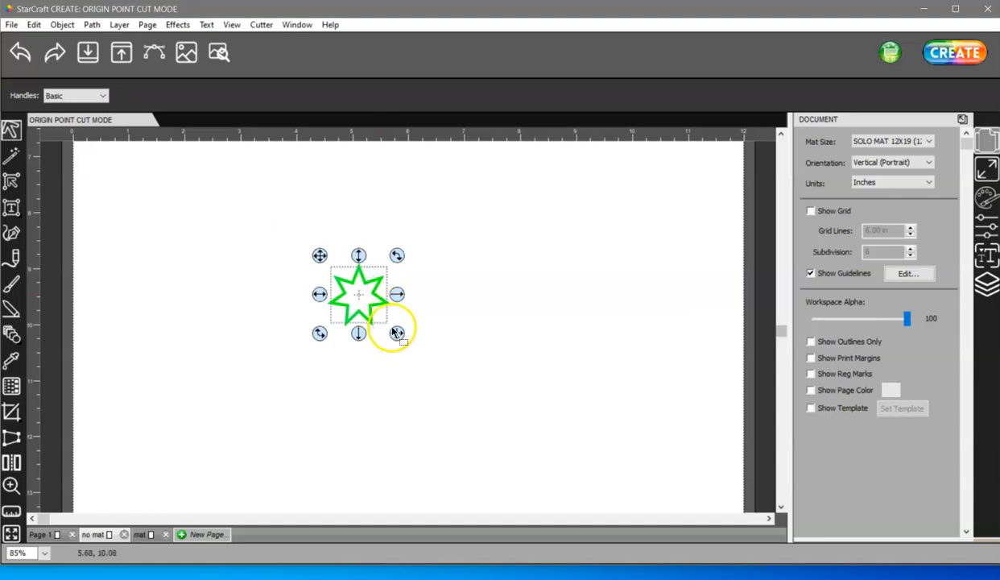
pyautogui.moveTo(357, 284); pyautogui.dragTo(286, 247)
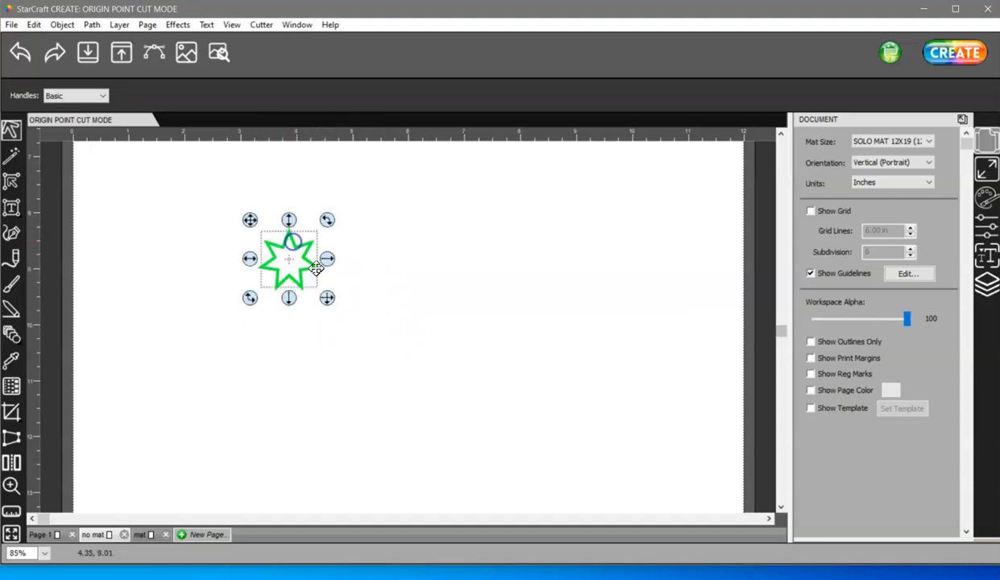
pyautogui.click(186, 52)
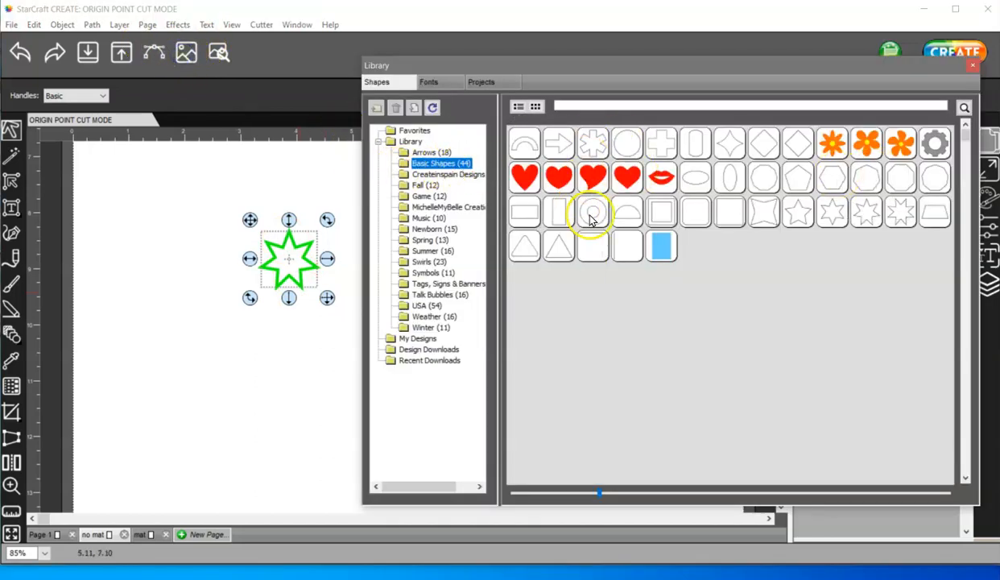
pyautogui.click(972, 66)
pyautogui.moveTo(312, 256); pyautogui.dragTo(182, 200)
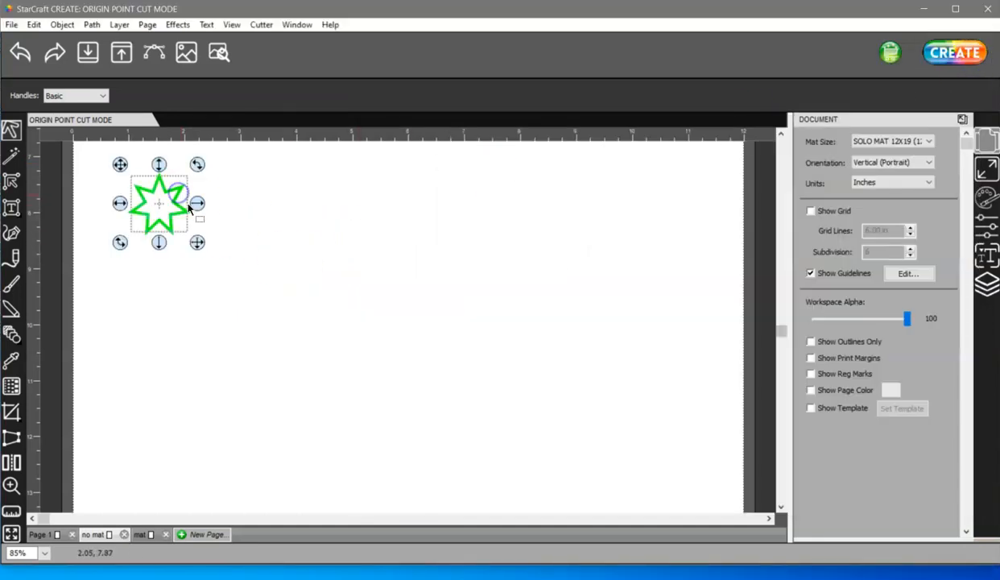
pyautogui.keyDown('alt'); pyautogui.scroll(-3, 298, 252); pyautogui.keyUp('alt')
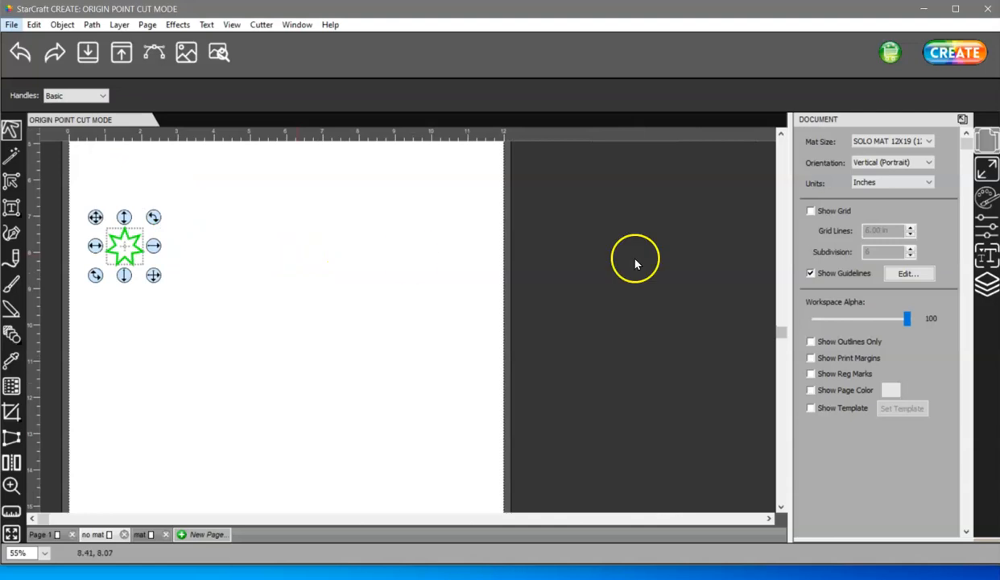
# - Set the mat size to 8.5" x 11" and move the star into the page's upper-left corner, about 0.8 by 0.8 inches
pyautogui.click(918, 141)
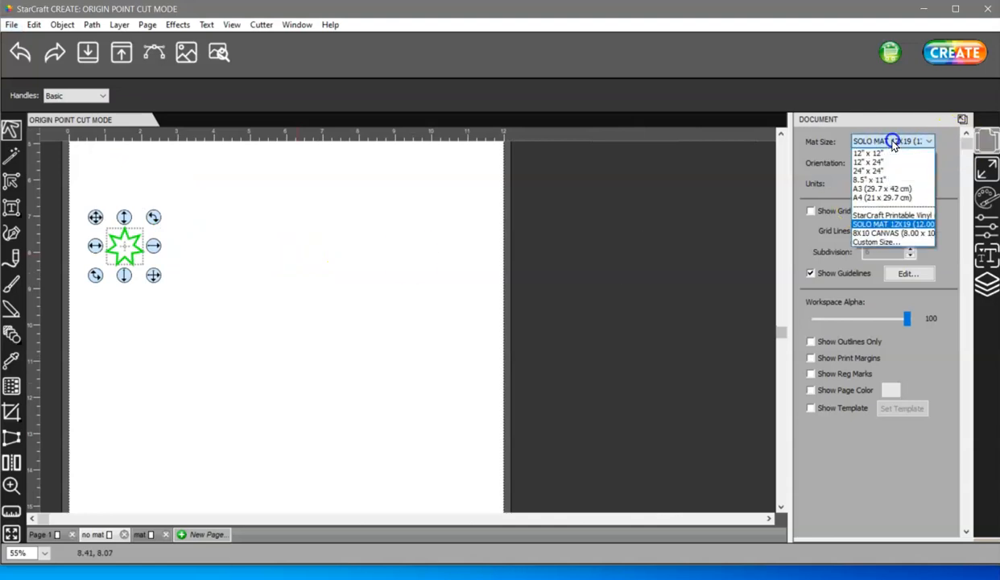
pyautogui.click(870, 180)
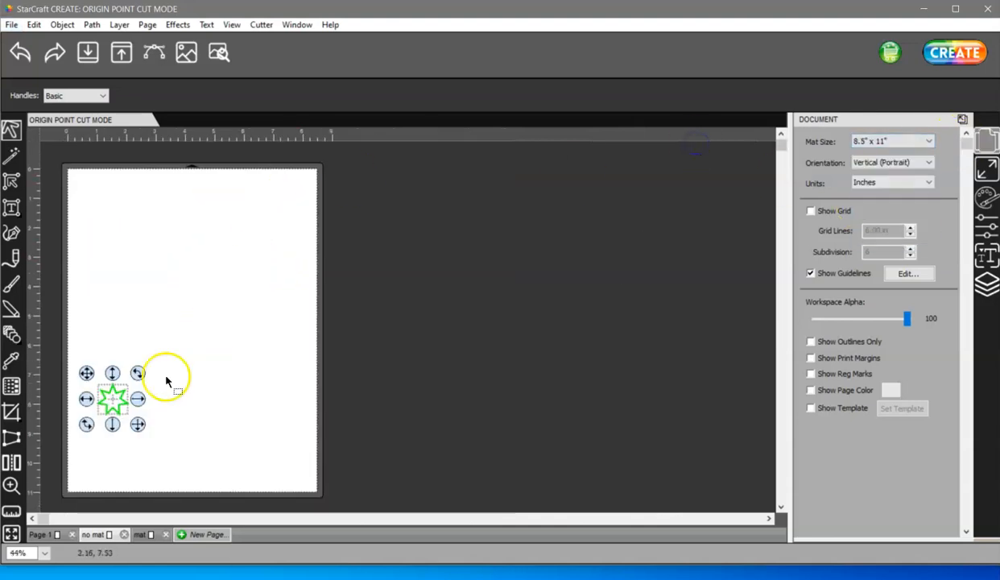
pyautogui.moveTo(112, 394); pyautogui.dragTo(90, 186)
# - Check the star's Origin Point placement in the cut preview, view the Draw (Pen) line type settings, and cancel without cutting
pyautogui.click(938, 50)
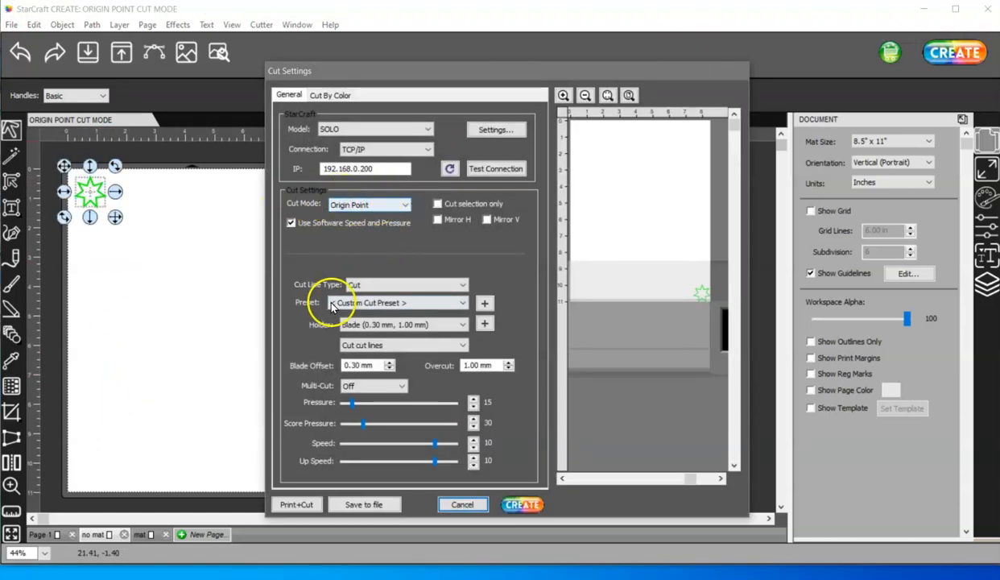
pyautogui.click(384, 285)
pyautogui.click(365, 306)
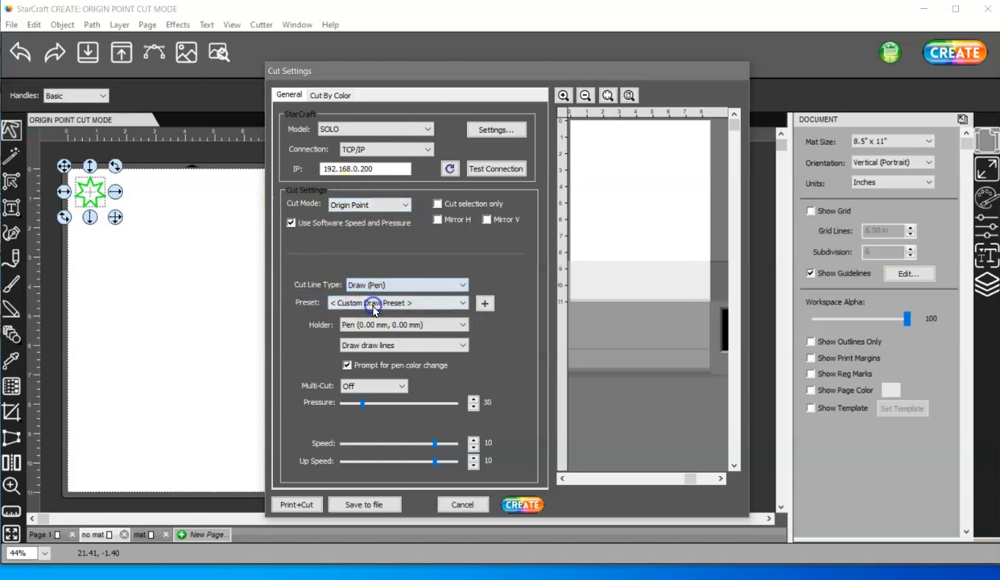
pyautogui.click(462, 505)
# - Select the star and set its cut line type to Draw
pyautogui.moveTo(147, 245); pyautogui.dragTo(64, 159)
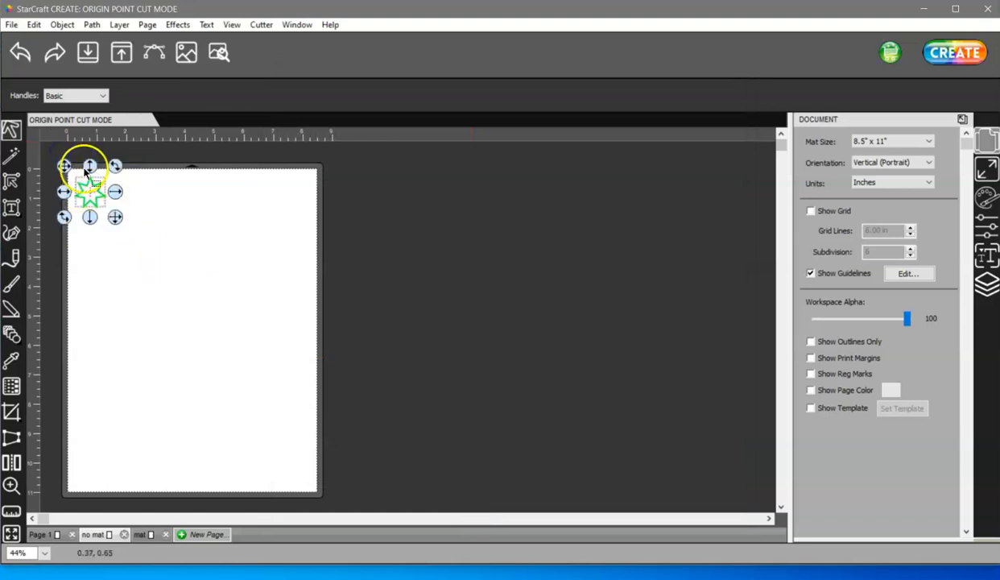
pyautogui.click(984, 255)
pyautogui.click(893, 227)
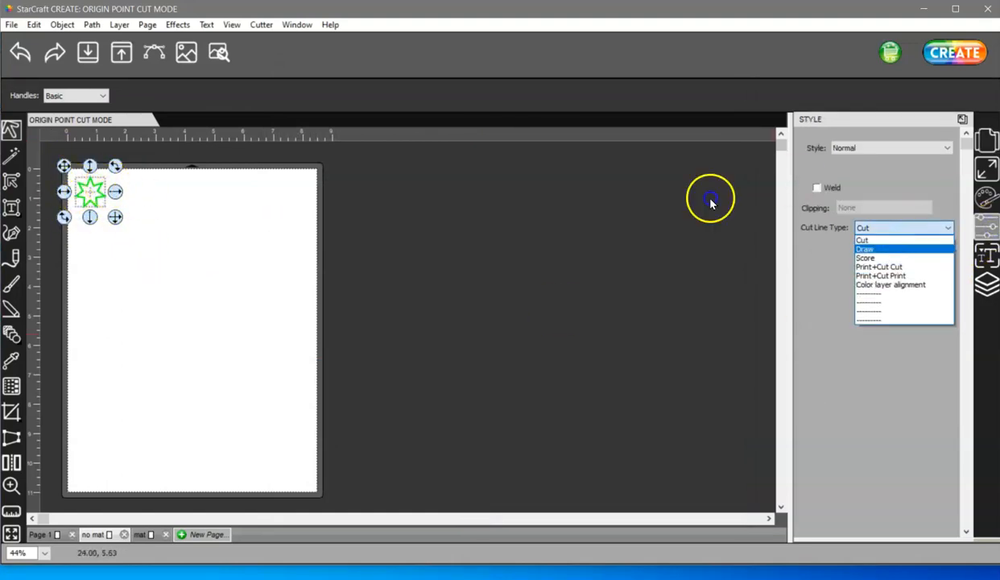
pyautogui.click(870, 249)
# - Check the star's Draw placement in the cut preview without starting it, and shift the star to about 1 by 1 inch
pyautogui.click(890, 55)
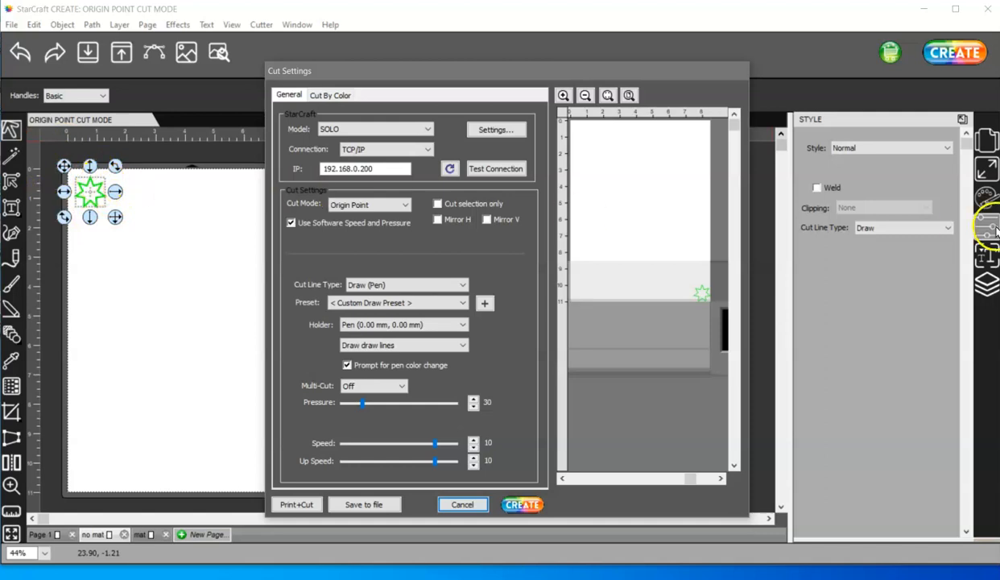
pyautogui.click(447, 505)
pyautogui.moveTo(92, 186)
pyautogui.mouseDown()
pyautogui.moveTo(113, 203)
pyautogui.moveTo(142, 188)
pyautogui.moveTo(161, 235)
pyautogui.moveTo(94, 192)
pyautogui.moveTo(168, 198)
pyautogui.moveTo(102, 189)
pyautogui.moveTo(104, 241)
pyautogui.moveTo(139, 252)
pyautogui.moveTo(200, 246)
pyautogui.moveTo(104, 331)
pyautogui.moveTo(94, 191)
pyautogui.moveTo(201, 214)
pyautogui.moveTo(299, 219)
pyautogui.moveTo(216, 397)
pyautogui.moveTo(112, 260)
pyautogui.moveTo(81, 185)
pyautogui.moveTo(96, 195)
pyautogui.mouseUp()
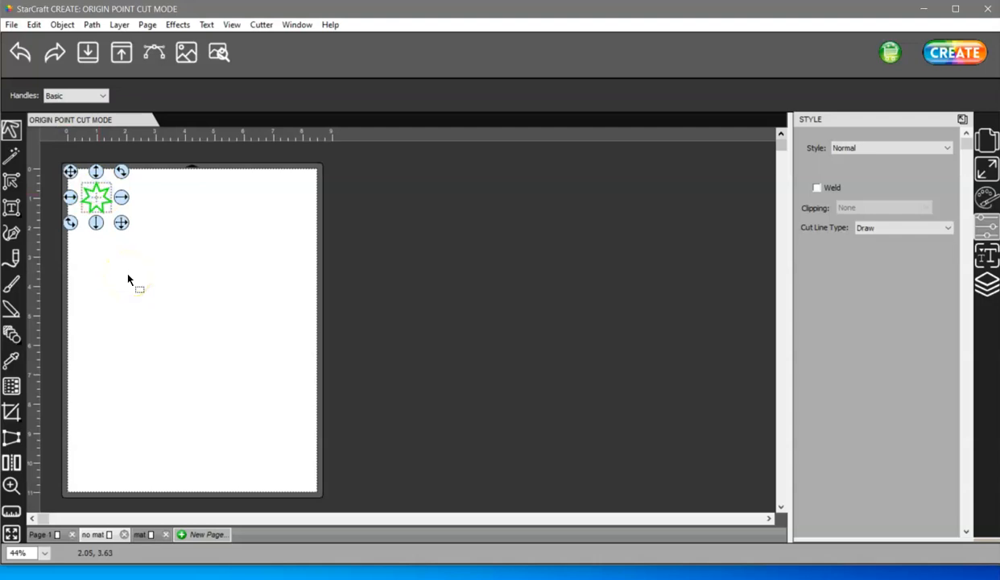
pyautogui.click(112, 216)
# - On Page 1, set the mat size to 12" x 12" and move the "ORIGIN POINT CUT MODE" title near the page's center
pyautogui.click(57, 534)
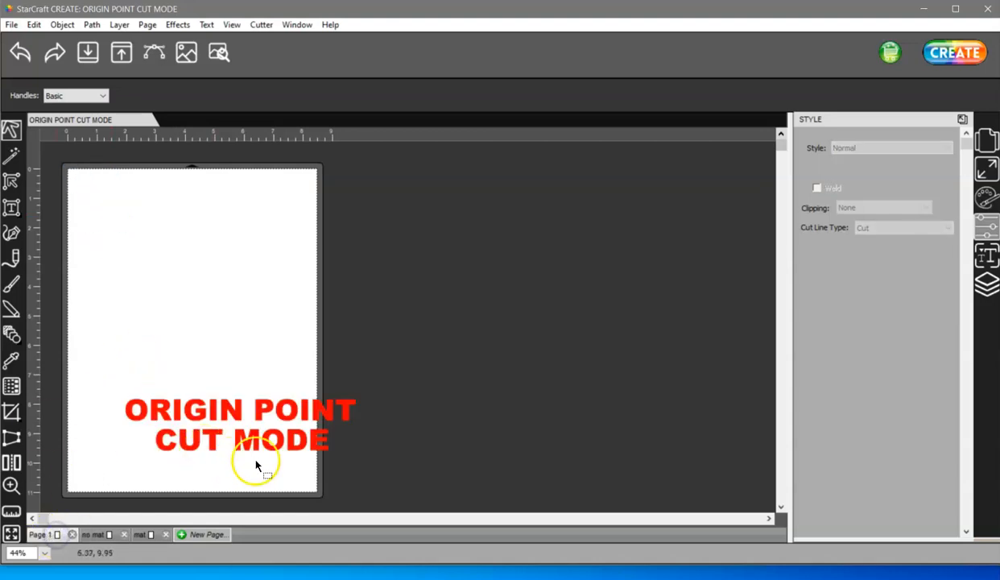
pyautogui.moveTo(424, 471); pyautogui.dragTo(66, 340)
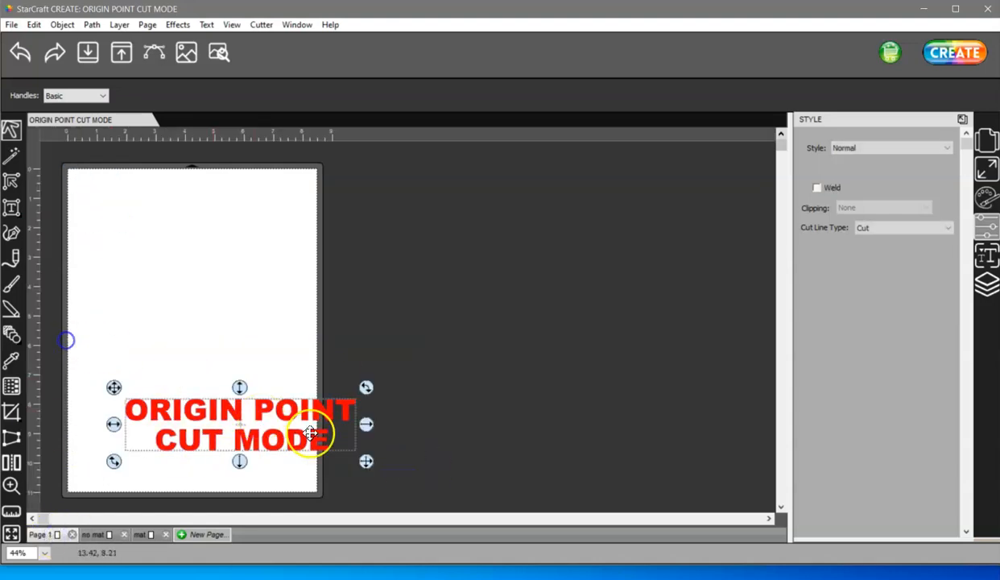
pyautogui.click(987, 141)
pyautogui.click(894, 141)
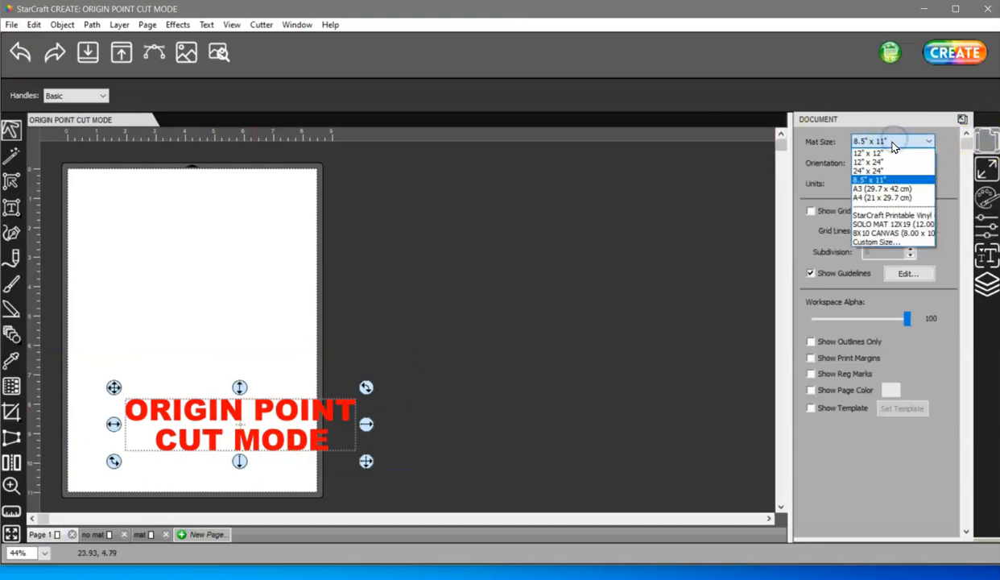
pyautogui.click(868, 153)
pyautogui.moveTo(279, 415); pyautogui.dragTo(290, 316)
pyautogui.click(338, 241)
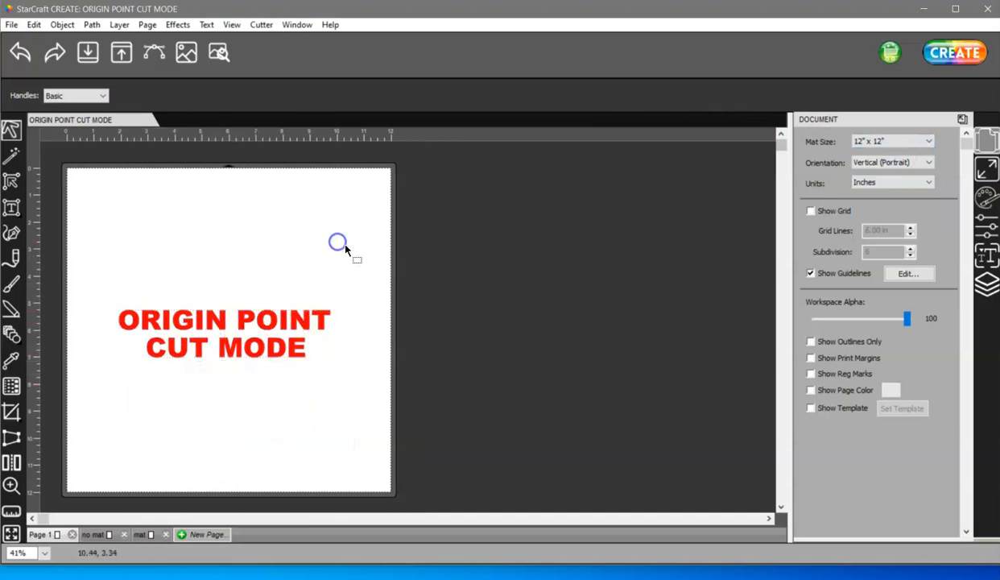